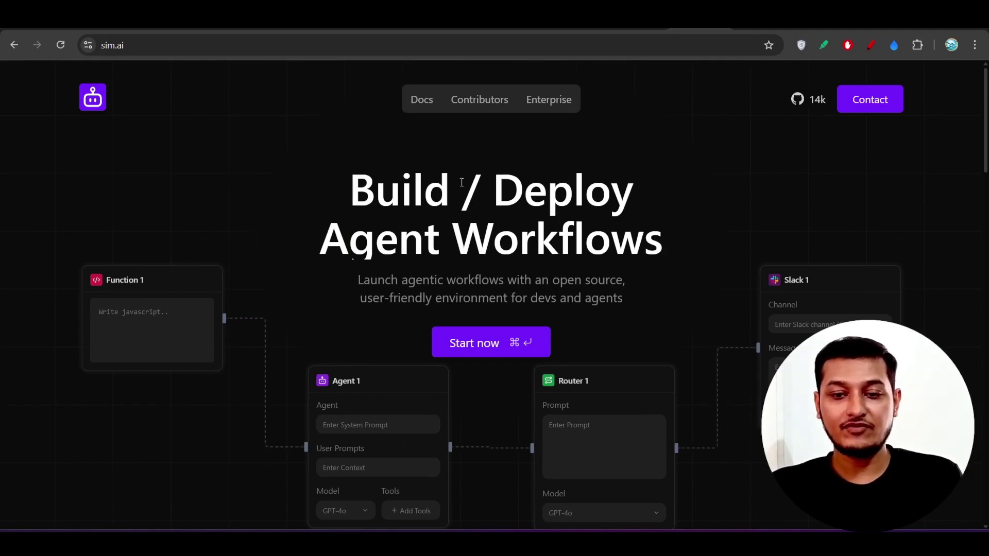
- Scroll down the sim.ai landing page and back up to the top
scroll(492, 205, "down", 4)
scroll(492, 205, "up", 4)
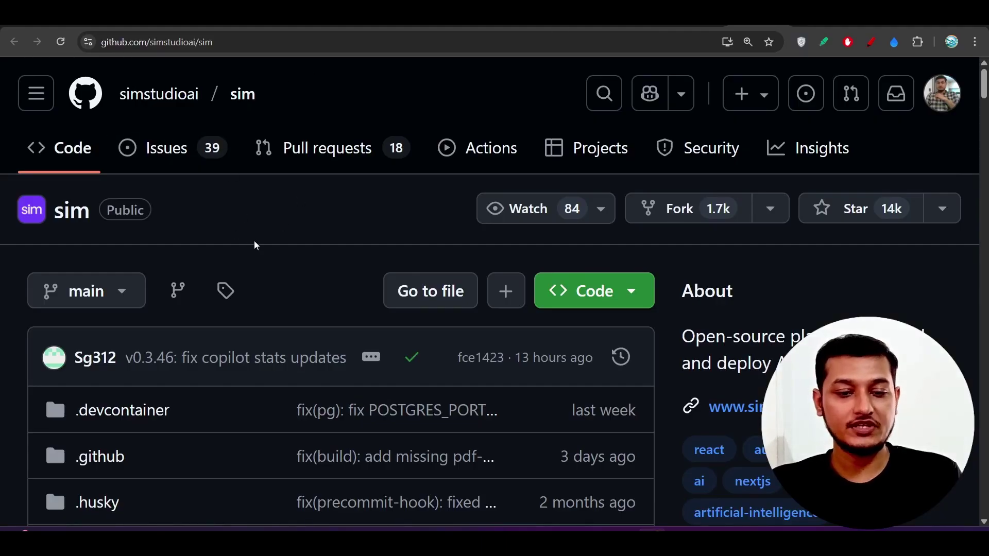
- Read the README's Quickstart, Docker Compose and Ollama sections, briefly highlighting the Ollama compose command
scroll(256, 245, "down", 20)
scroll(255, 242, "down", 10)
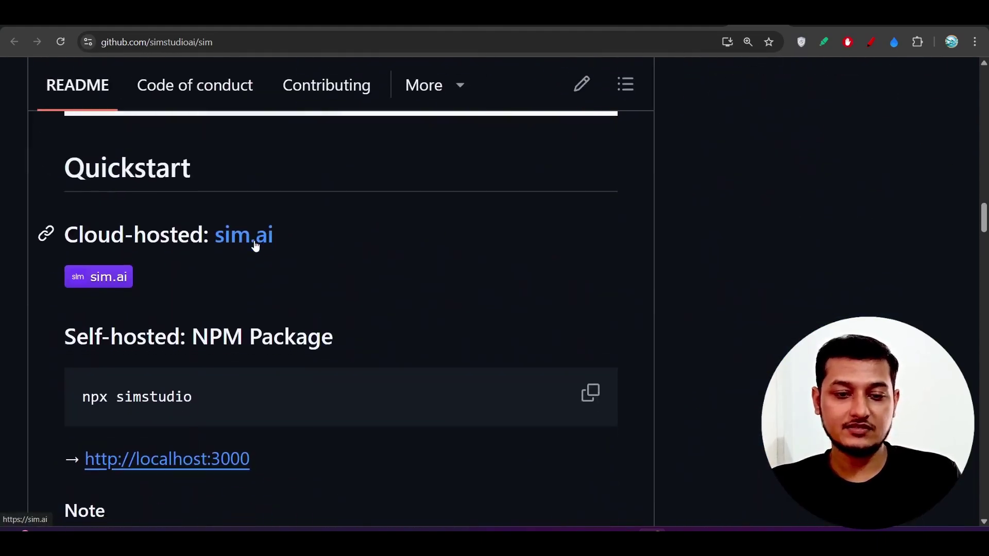
scroll(181, 257, "down", 5)
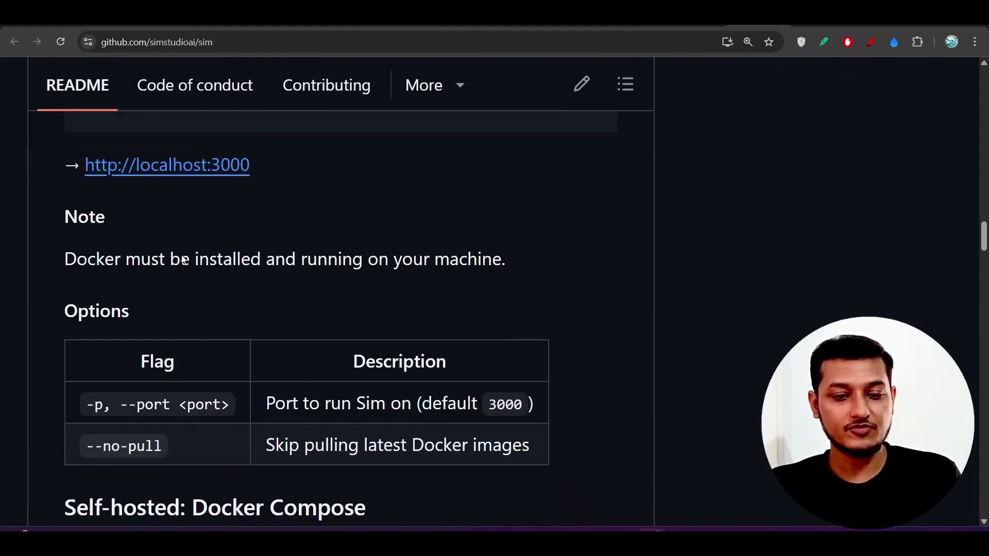
scroll(183, 260, "down", 7)
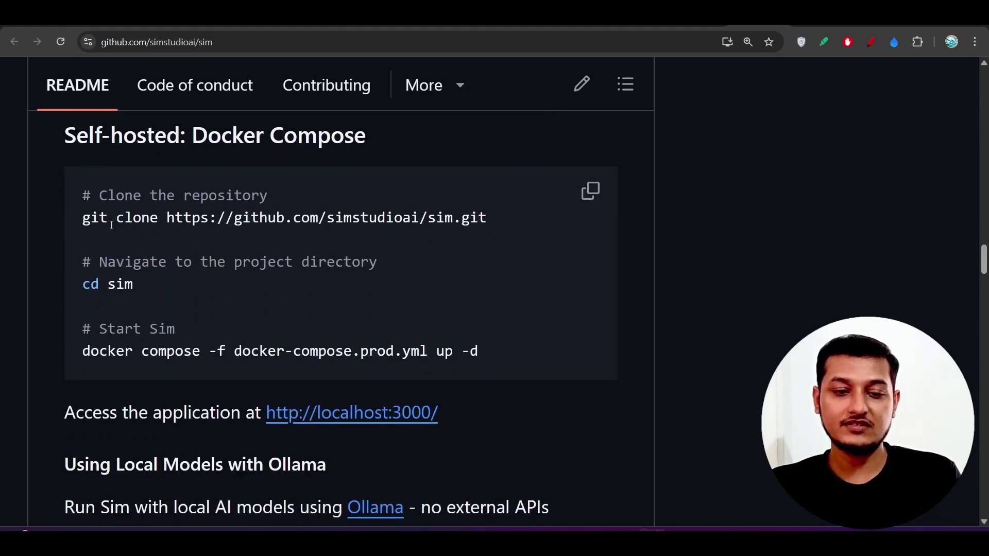
scroll(184, 340, "down", 6)
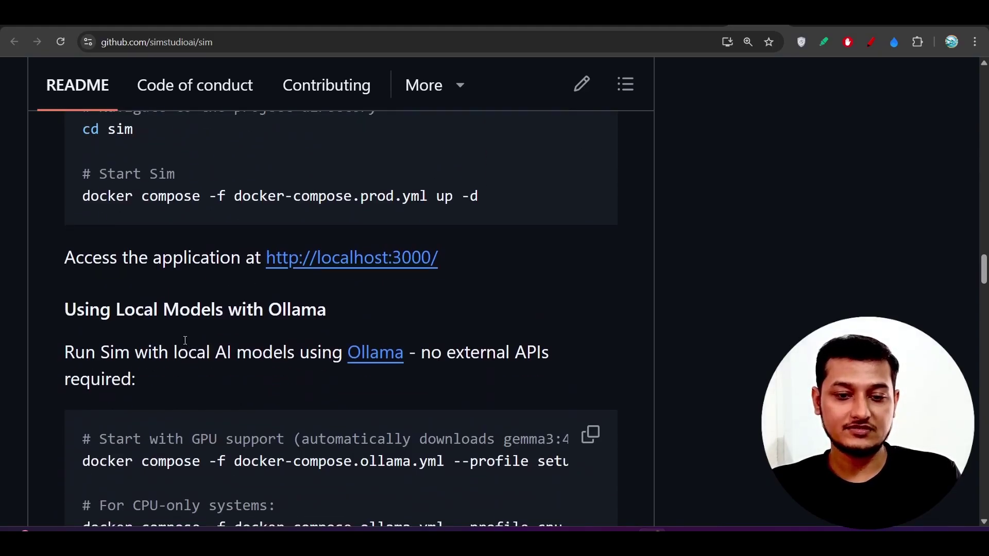
scroll(185, 341, "down", 1)
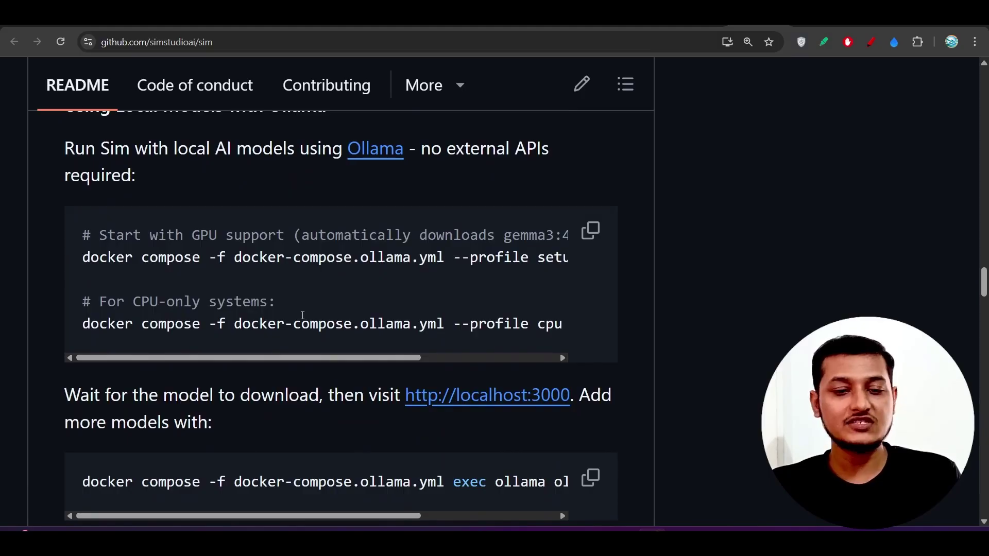
left_click_drag(158, 262, 401, 259)
left_click(400, 260)
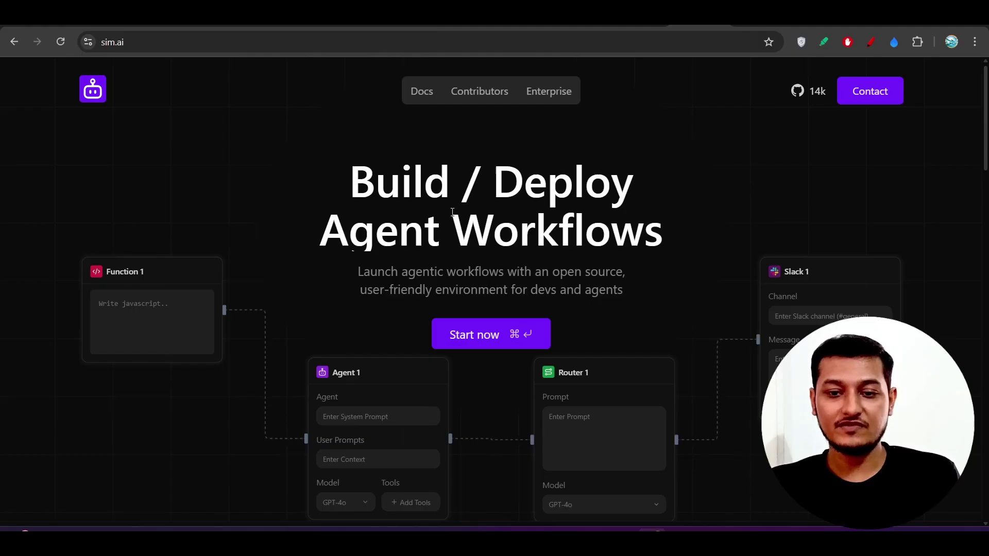
- Enter the Sim workspace, close the console, and create a new empty workflow
left_click(497, 334)
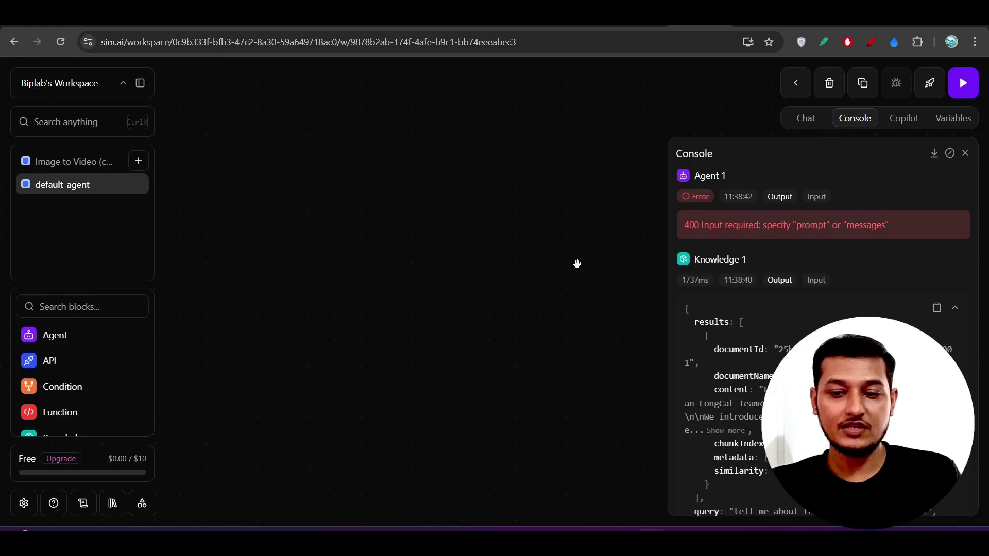
left_click(965, 153)
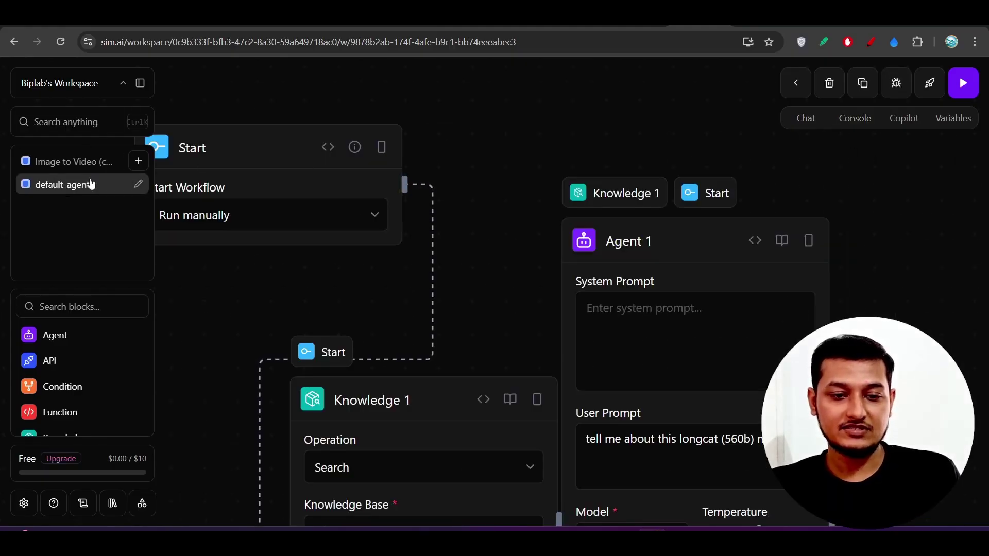
left_click(138, 161)
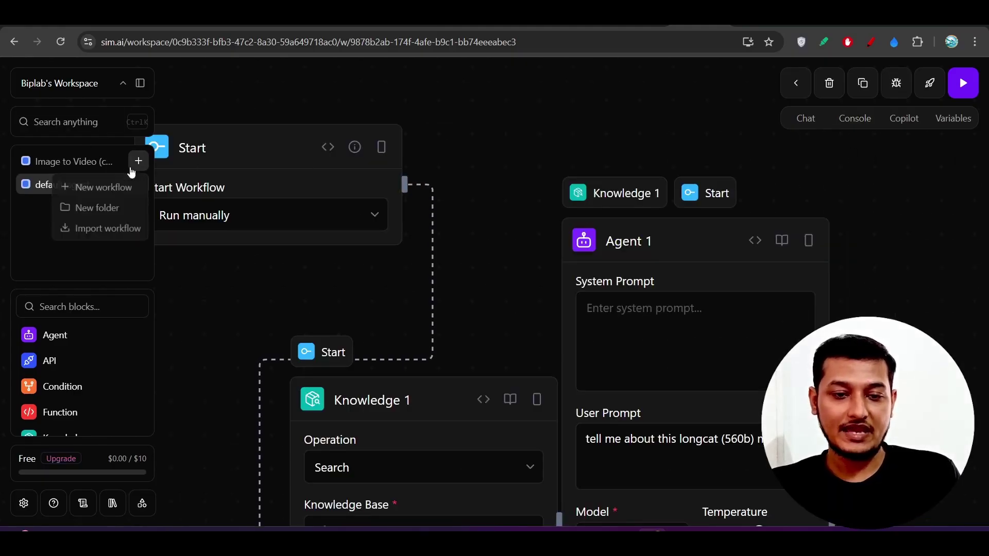
left_click(115, 188)
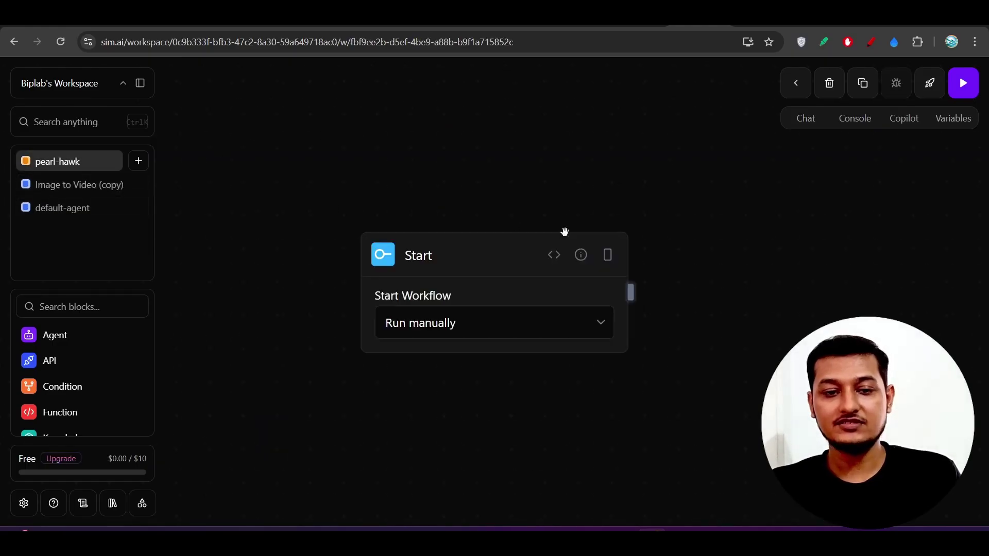
- Move the Start block toward the upper left and keep its start mode as Run manually
left_click_drag(435, 256, 382, 156)
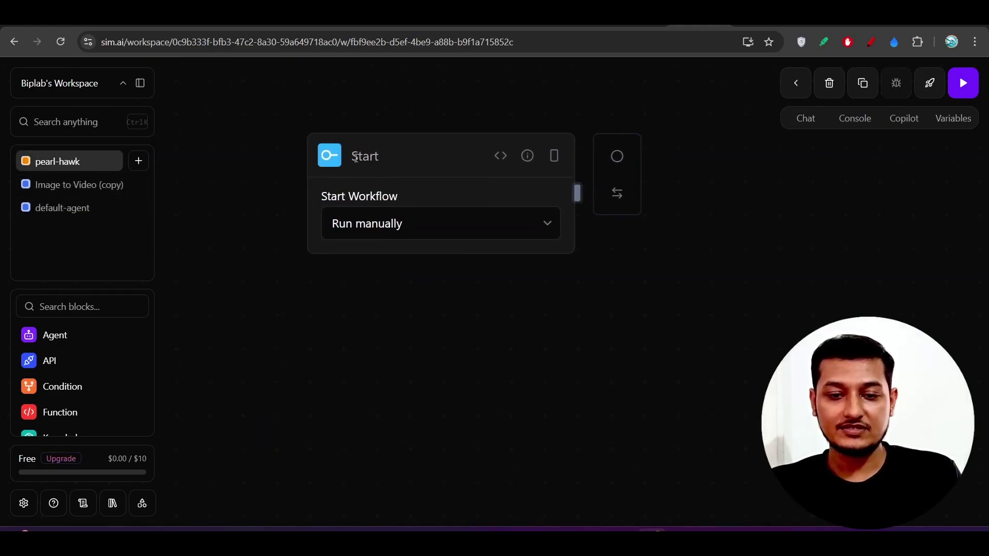
left_click(367, 233)
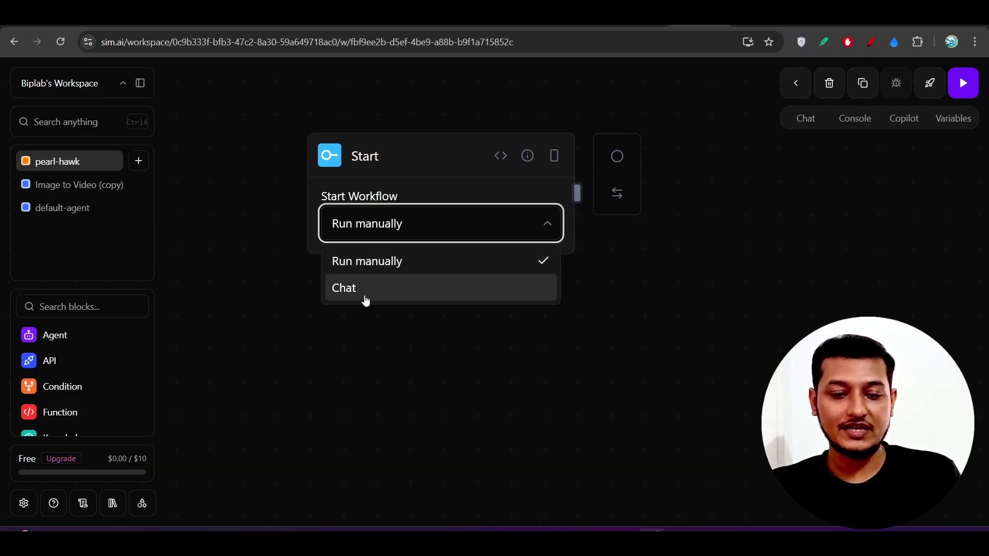
left_click(312, 326)
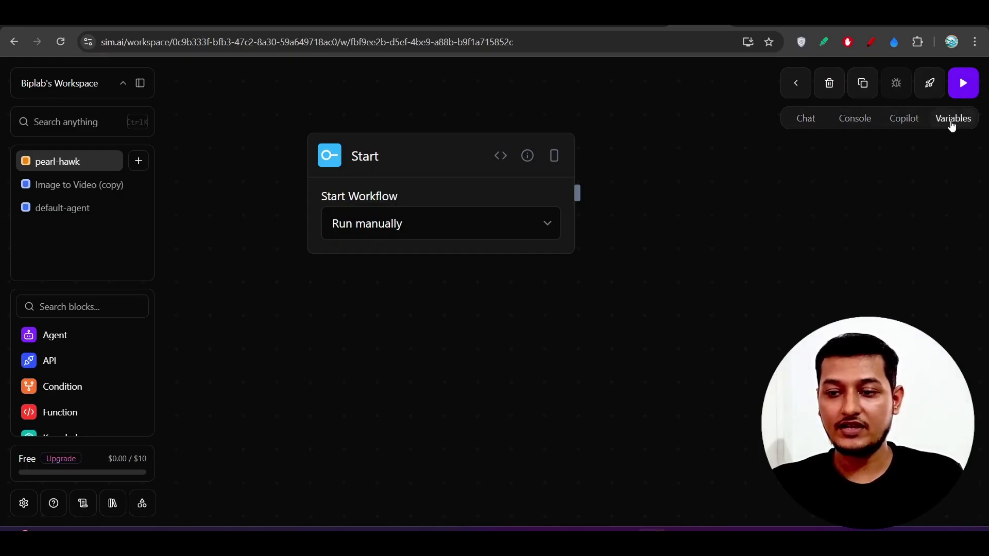
- Look at the workflow Chat panel, then switch to the empty Console
left_click(809, 118)
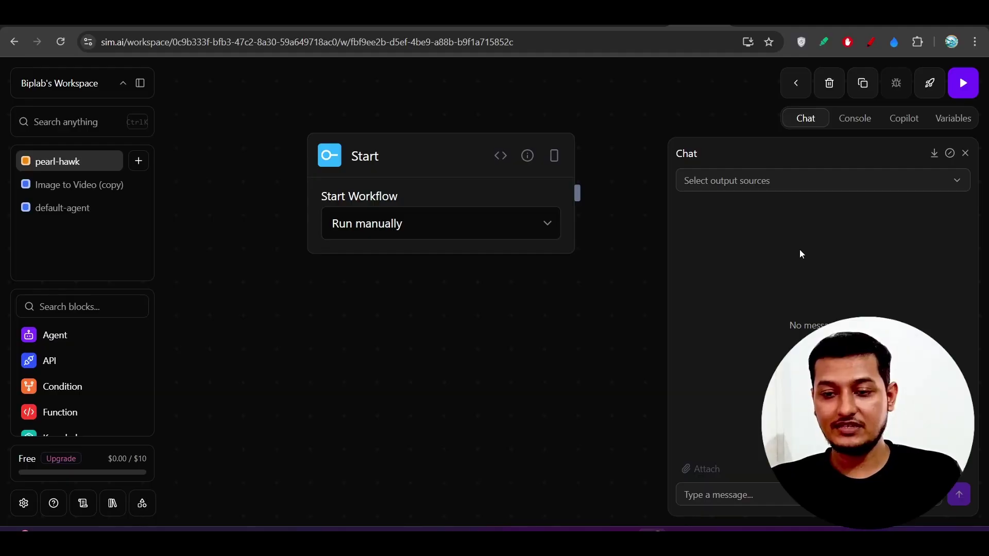
left_click(862, 125)
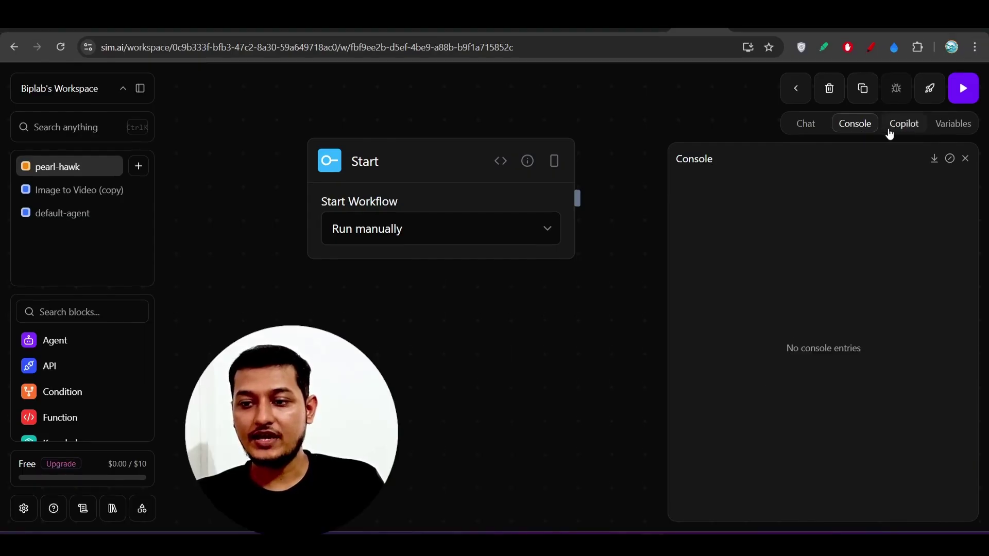
- Open the Copilot assistant and highlight its heading while explaining it
left_click(905, 128)
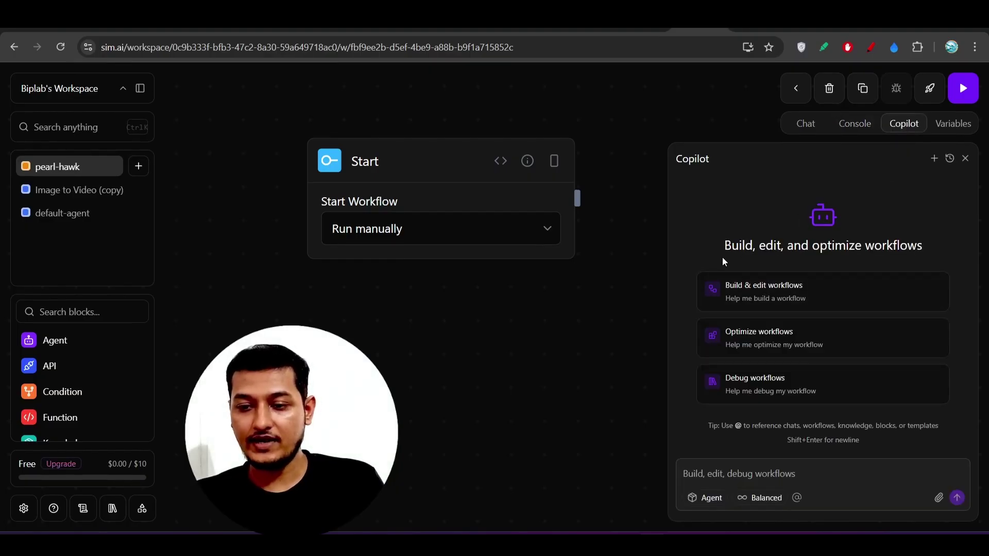
left_click_drag(723, 258, 925, 249)
left_click(923, 251)
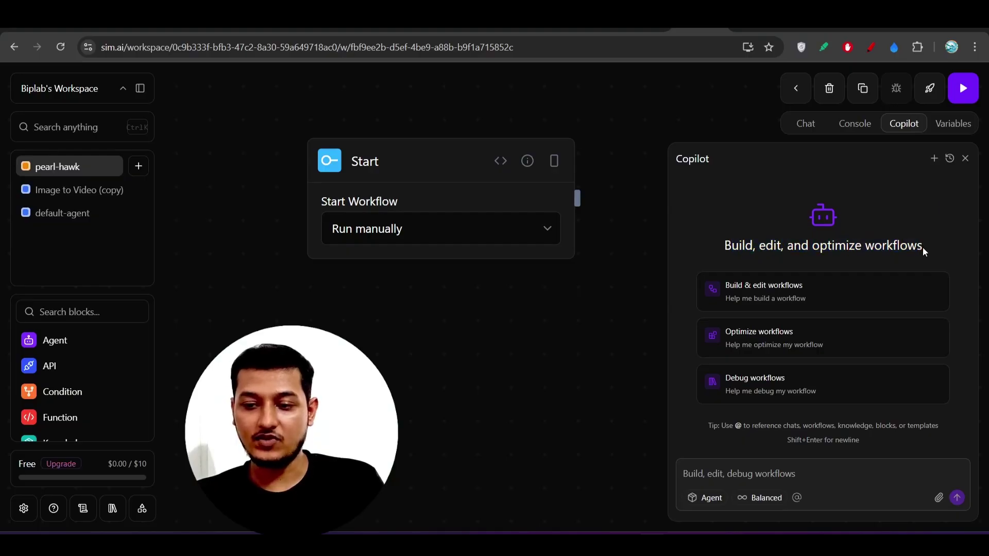
- Zoom the browser page to 110% and dismiss the leftover popups
left_click(975, 47)
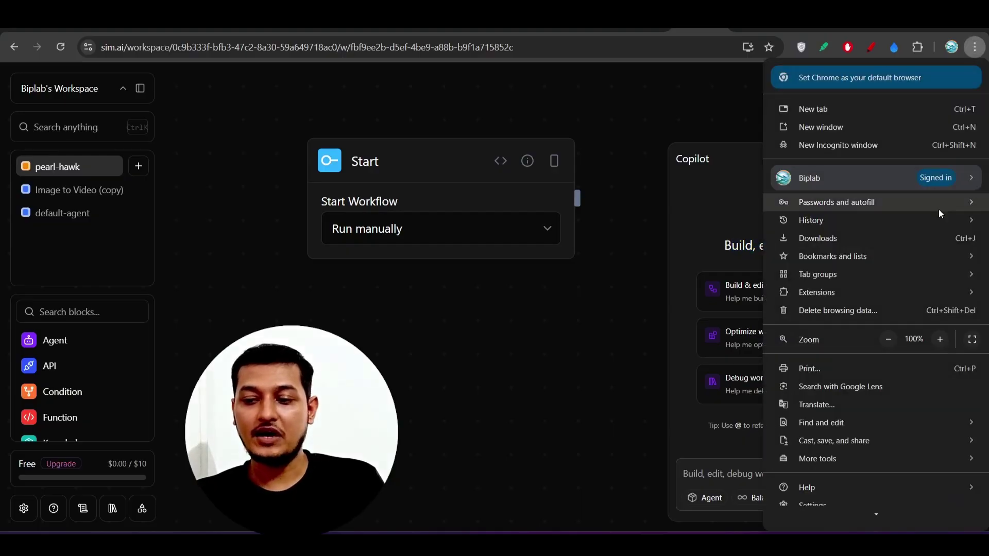
left_click(940, 339)
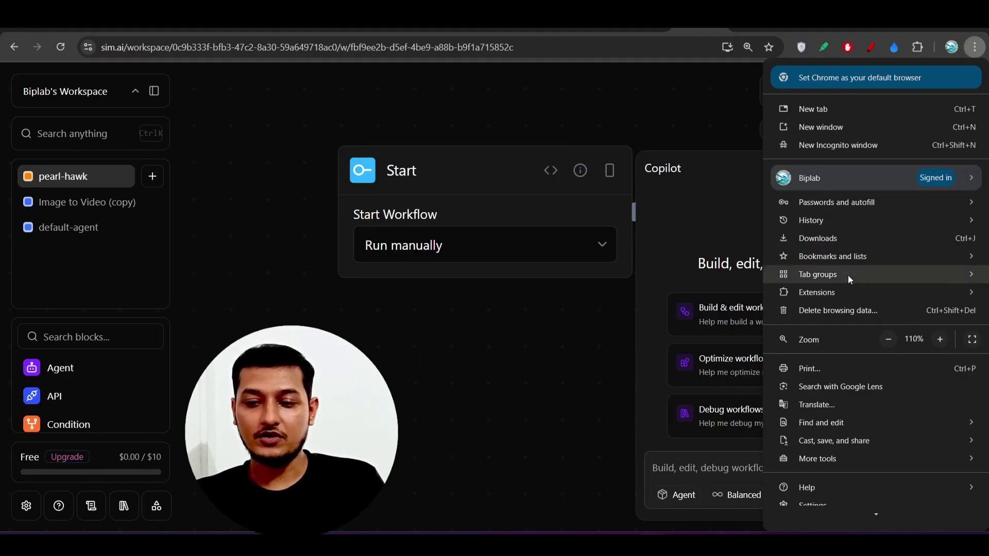
left_click(733, 225)
left_click(733, 225)
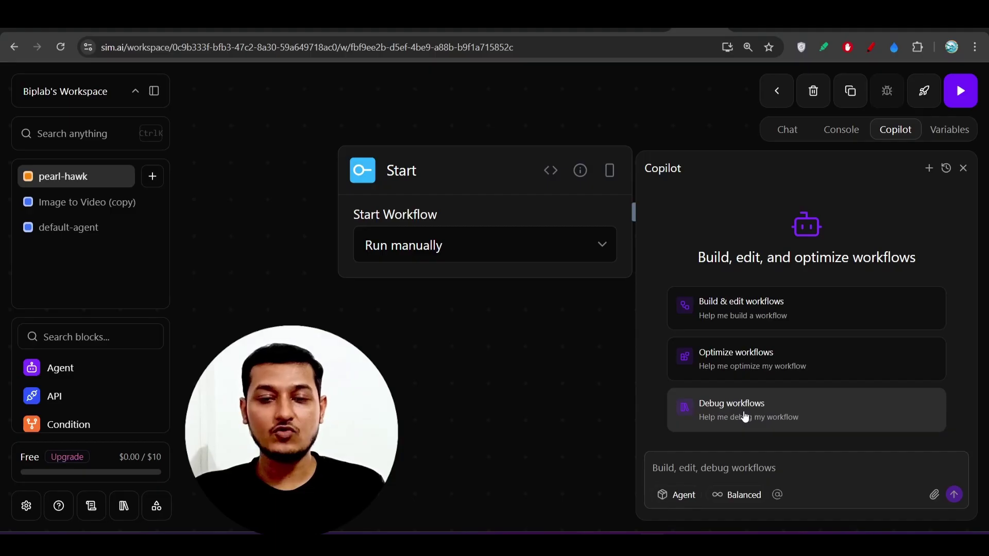
- Check Copilot's reasoning and Ask/Agent modes, keep Agent and Balanced, then show the empty Variables list
left_click(742, 503)
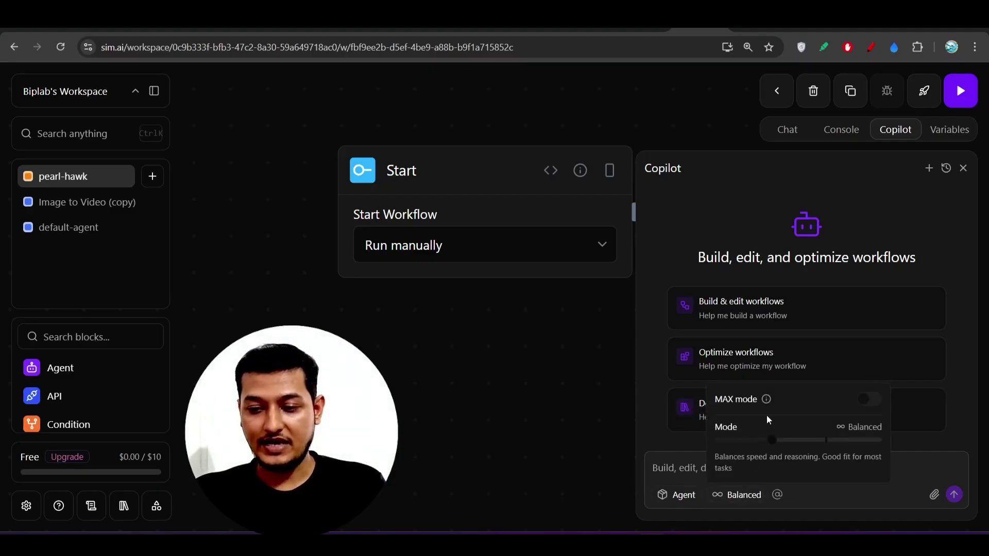
left_click(683, 499)
left_click(683, 498)
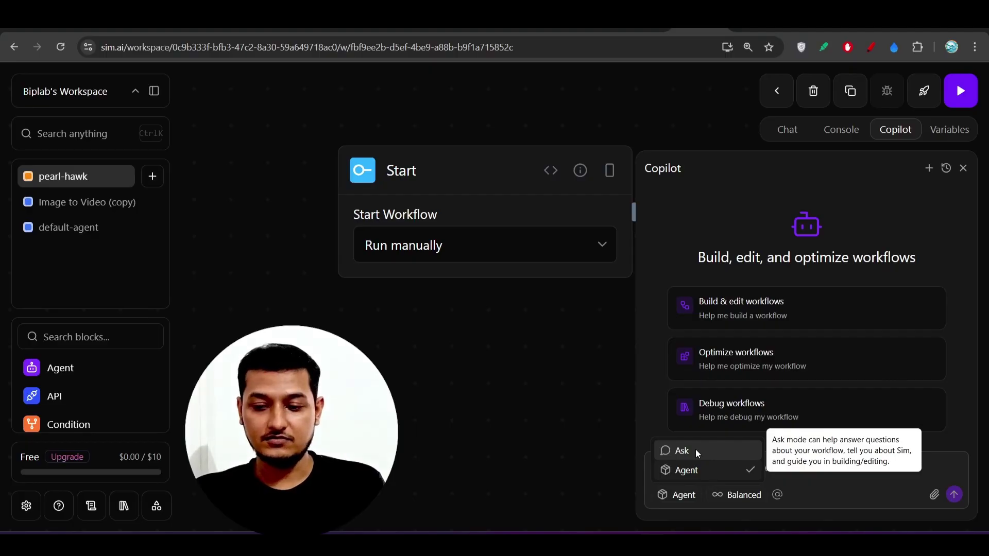
left_click(835, 467)
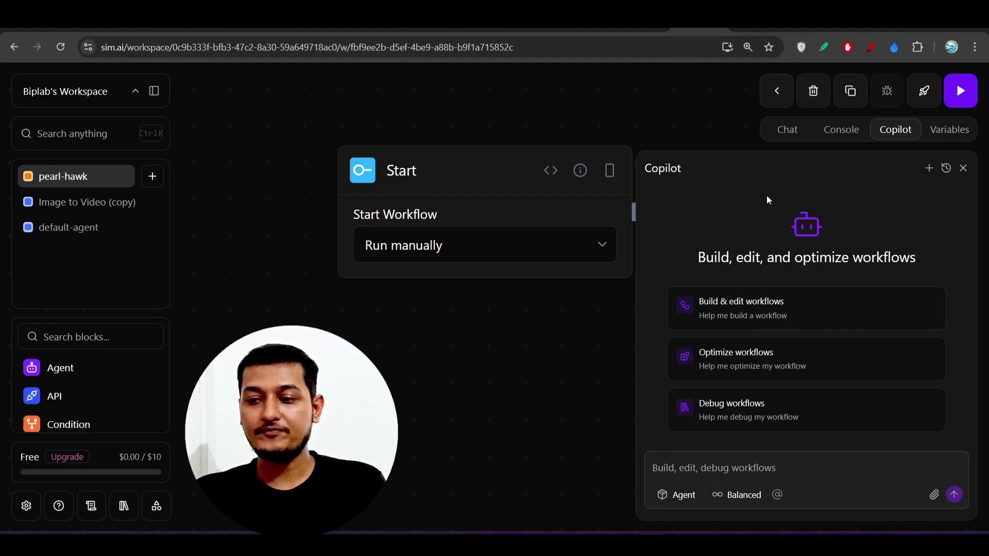
left_click(948, 133)
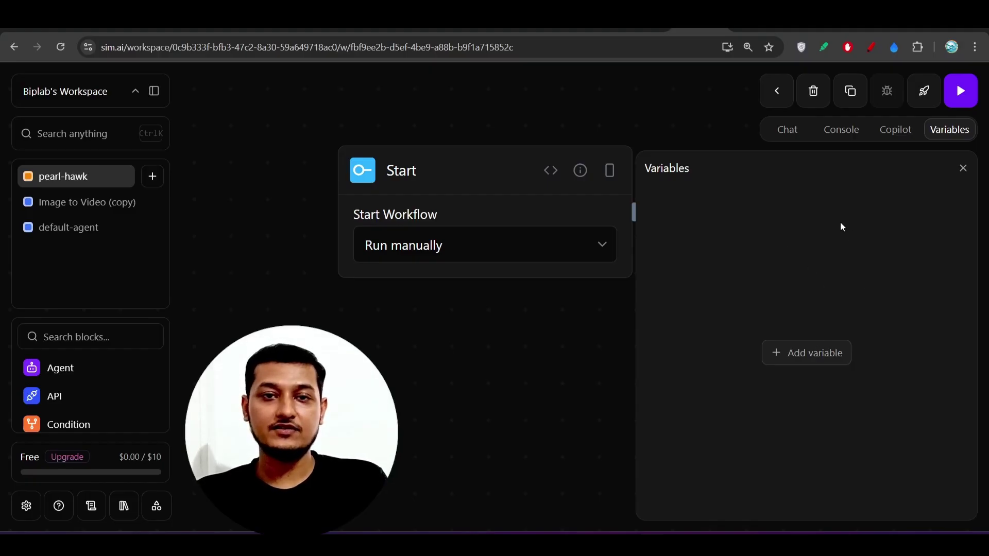
- Narrow the Variables panel, scroll the blocks list, and open Settings on its General page
left_click_drag(635, 289, 672, 292)
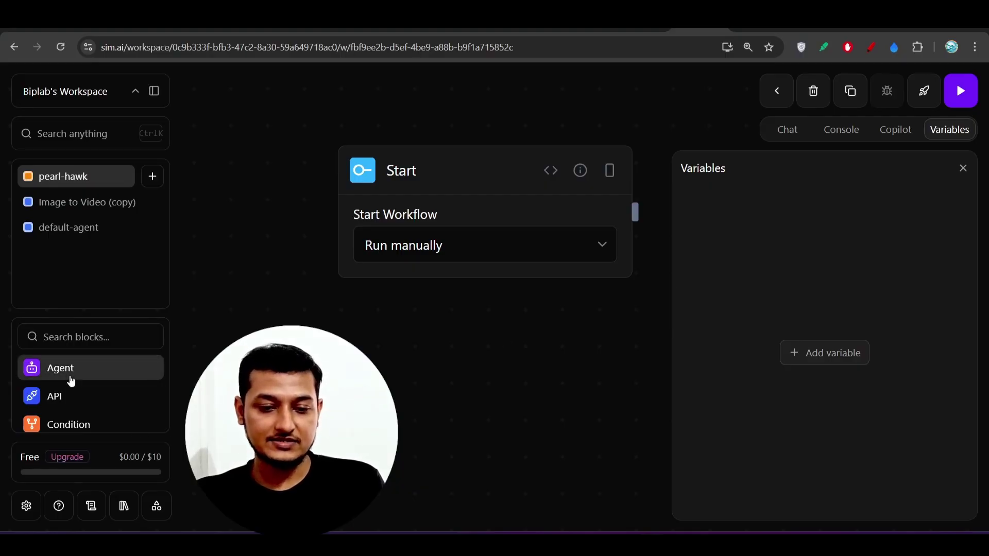
scroll(49, 385, "down", 2)
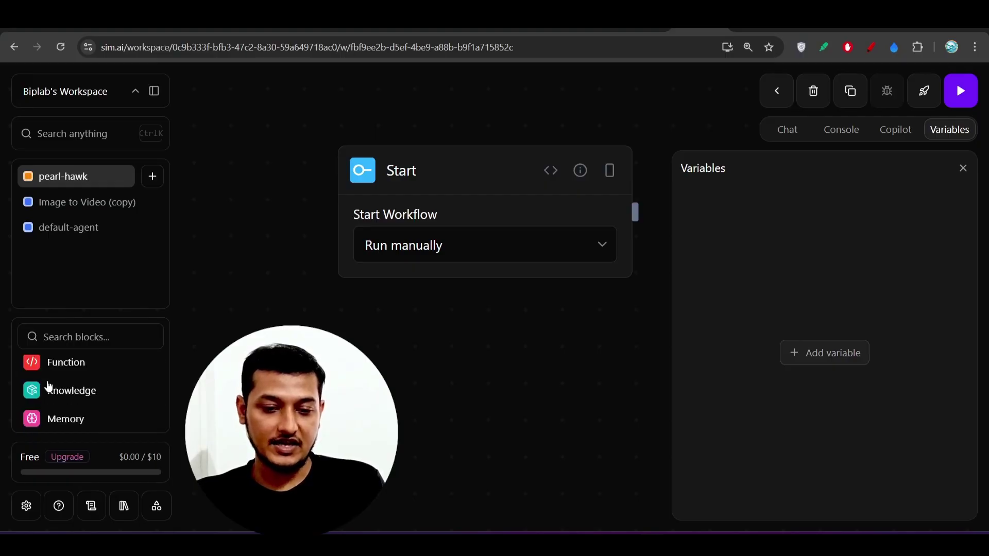
scroll(49, 386, "down", 5)
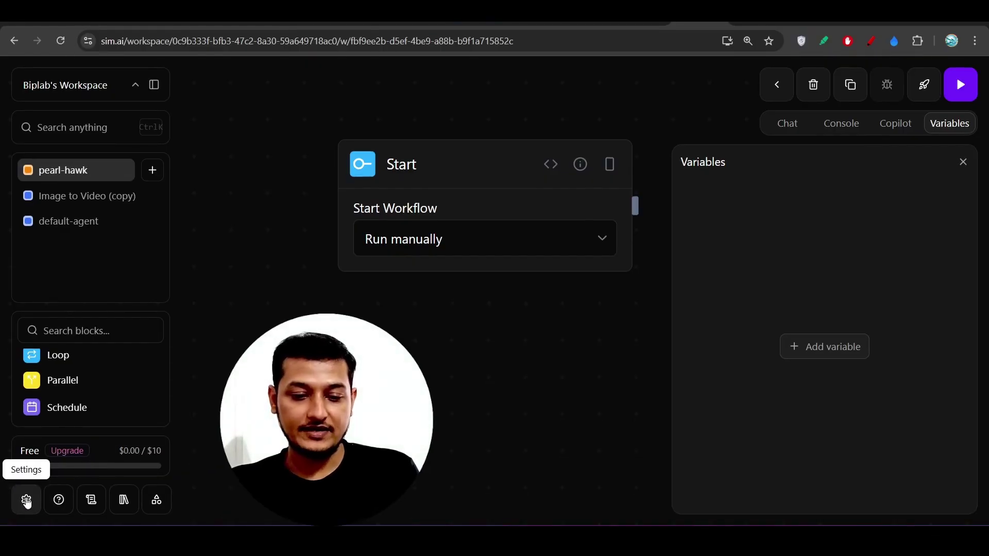
left_click(26, 501)
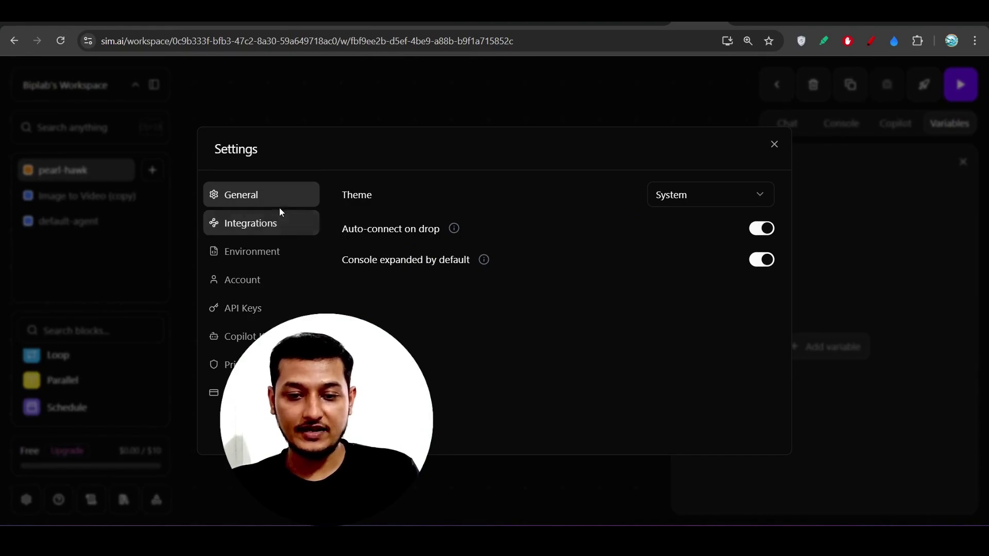
- Show the Integrations page and browse its Google, Microsoft and other connectable services
left_click(272, 227)
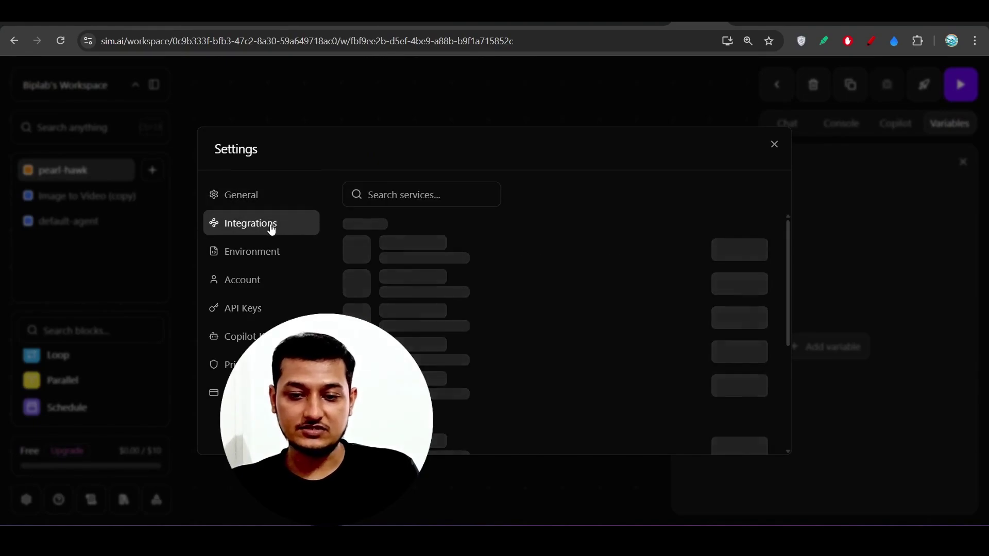
scroll(517, 257, "down", 1)
scroll(515, 255, "up", 1)
scroll(416, 273, "down", 1)
scroll(416, 273, "down", 5)
scroll(416, 270, "down", 4)
scroll(415, 276, "up", 10)
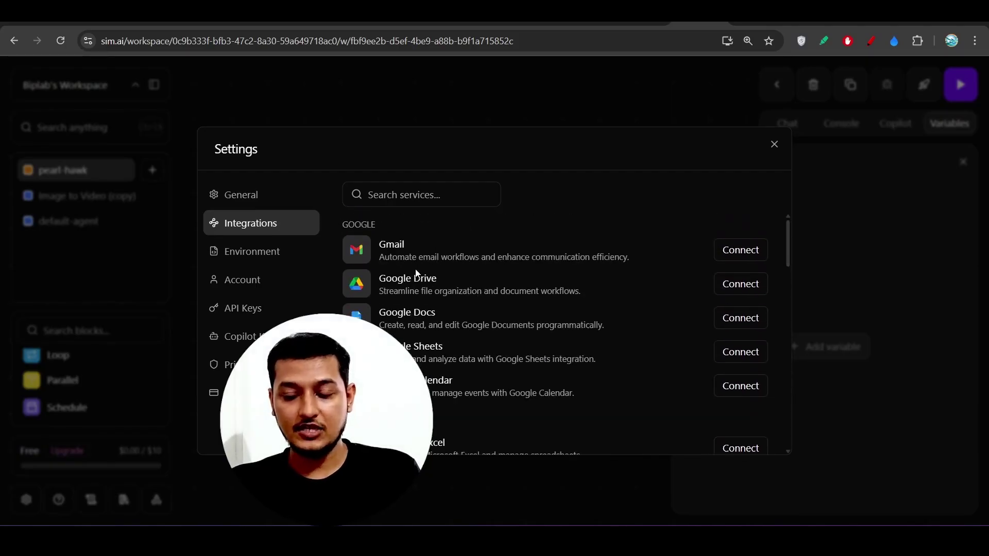